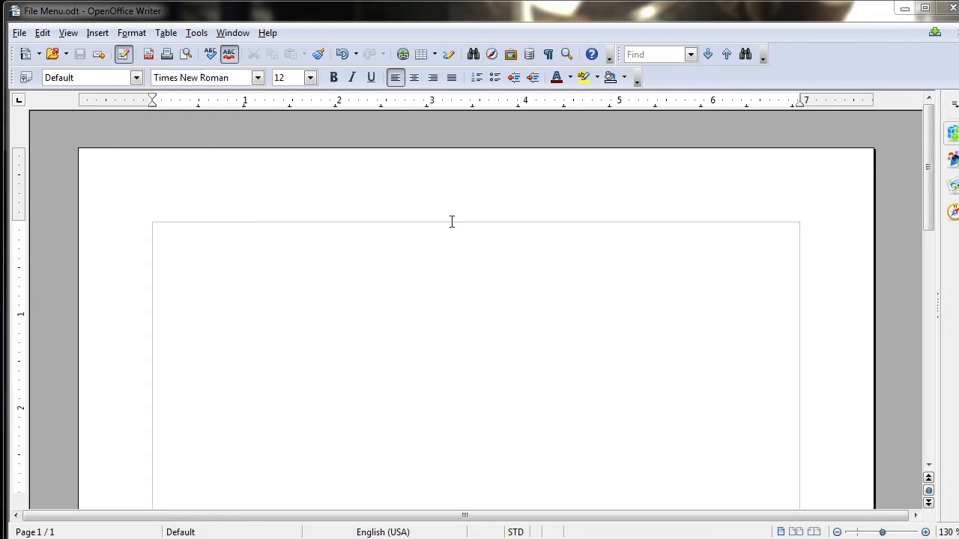
Show the Digital Signatures overview for the document via the File menu.
{"action": "left_click", "coordinate": [21, 32]}
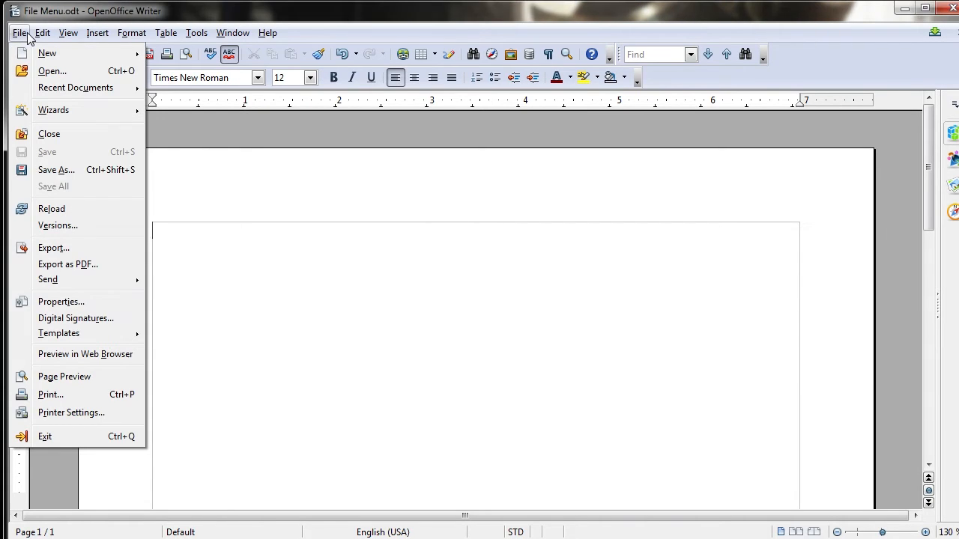
{"action": "left_click", "coordinate": [65, 317]}
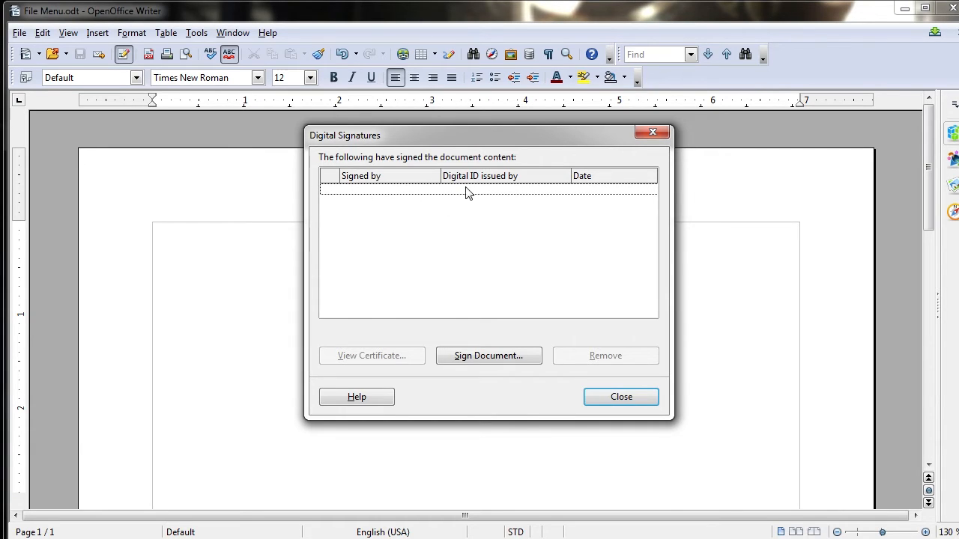
{"action": "left_click", "coordinate": [389, 178]}
Start signing and widen the Issued by column to read the Comodo SHA-256 Client Authentication issuer.
{"action": "left_click", "coordinate": [460, 358]}
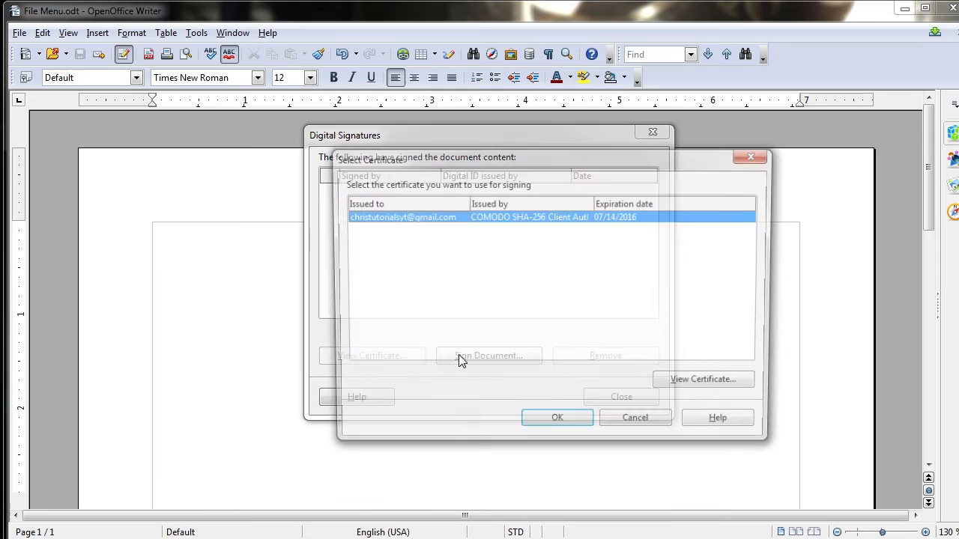
{"action": "left_click_drag", "start_coordinate": [495, 157], "coordinate": [438, 186]}
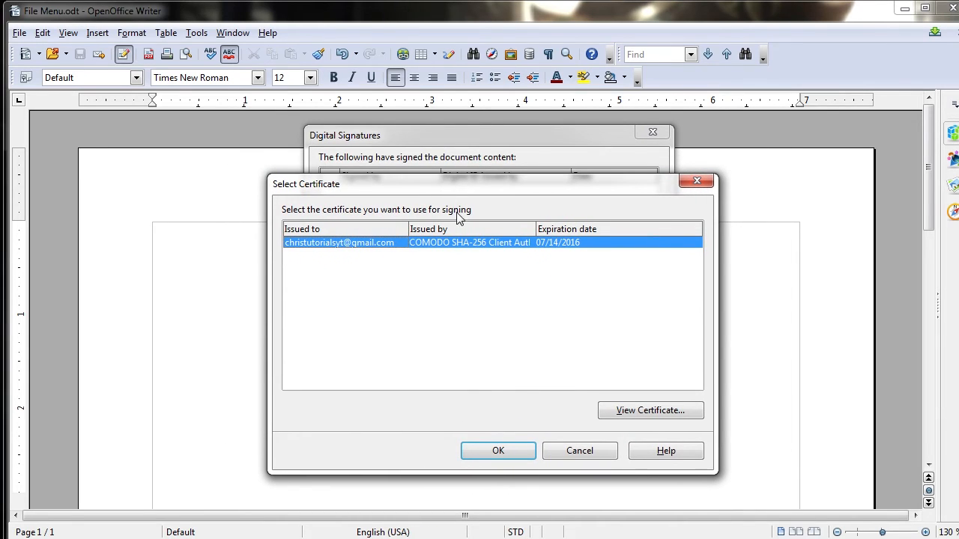
{"action": "left_click_drag", "start_coordinate": [536, 229], "coordinate": [579, 229]}
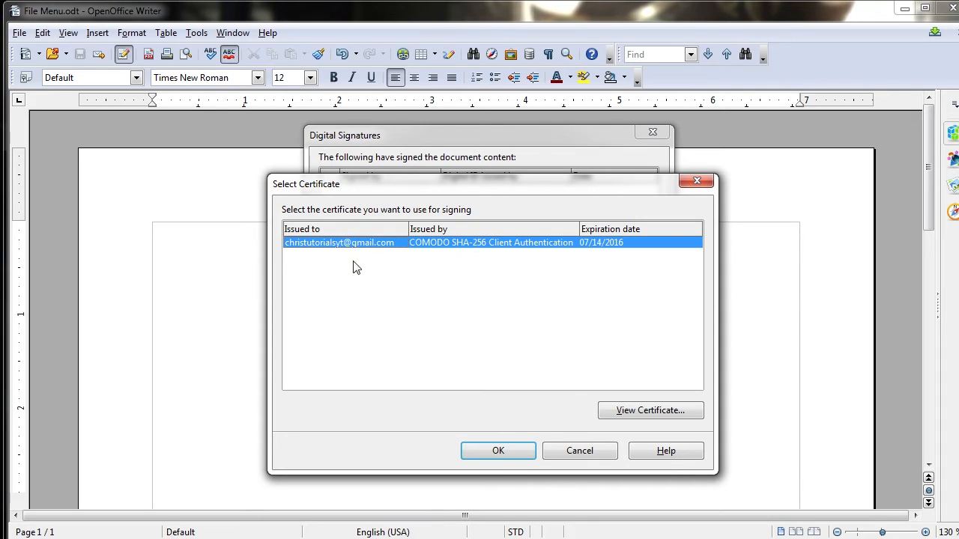
Sign the document with the Comodo certificate so it lists as a valid signature.
{"action": "left_click", "coordinate": [498, 450]}
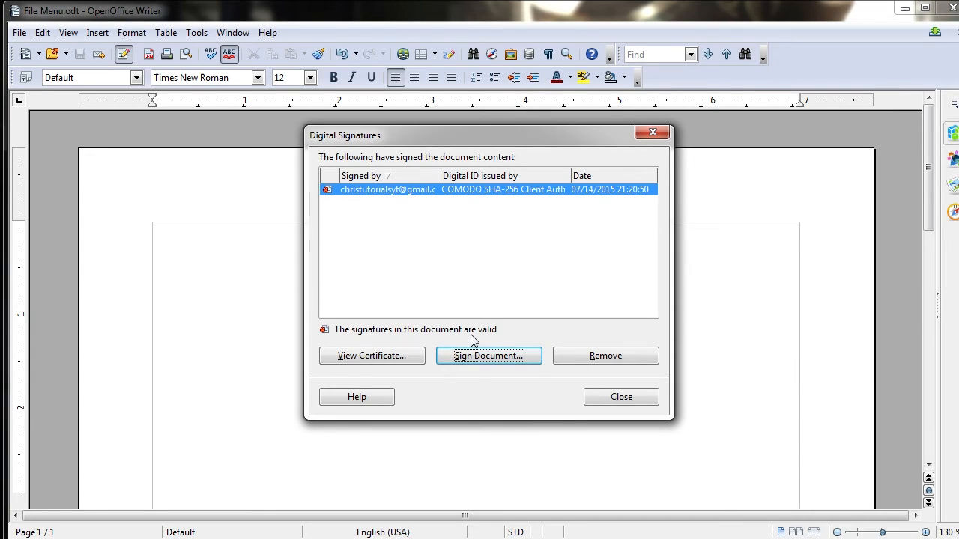
View the signing certificate's details: issued-to, COMODO issuer and validity dates.
{"action": "left_click", "coordinate": [403, 355]}
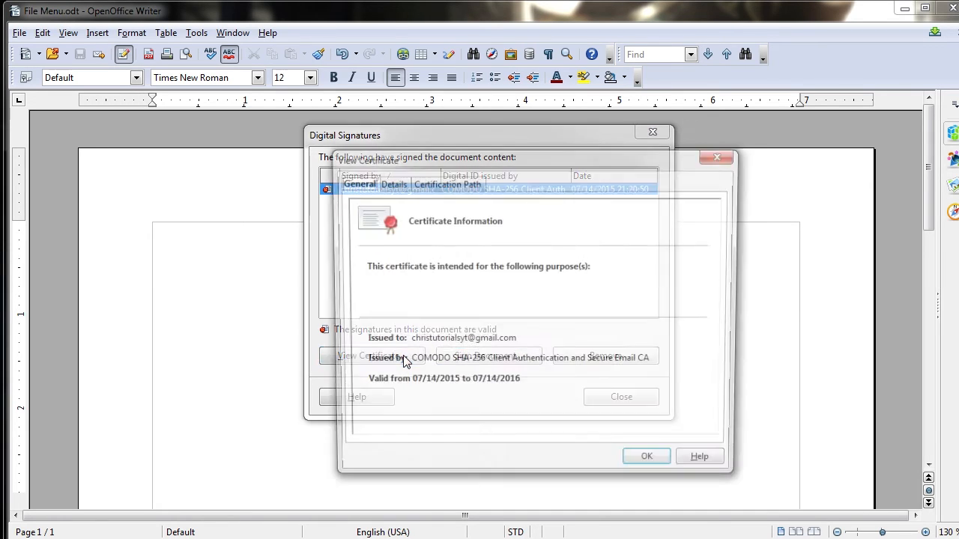
{"action": "left_click_drag", "start_coordinate": [479, 158], "coordinate": [393, 145]}
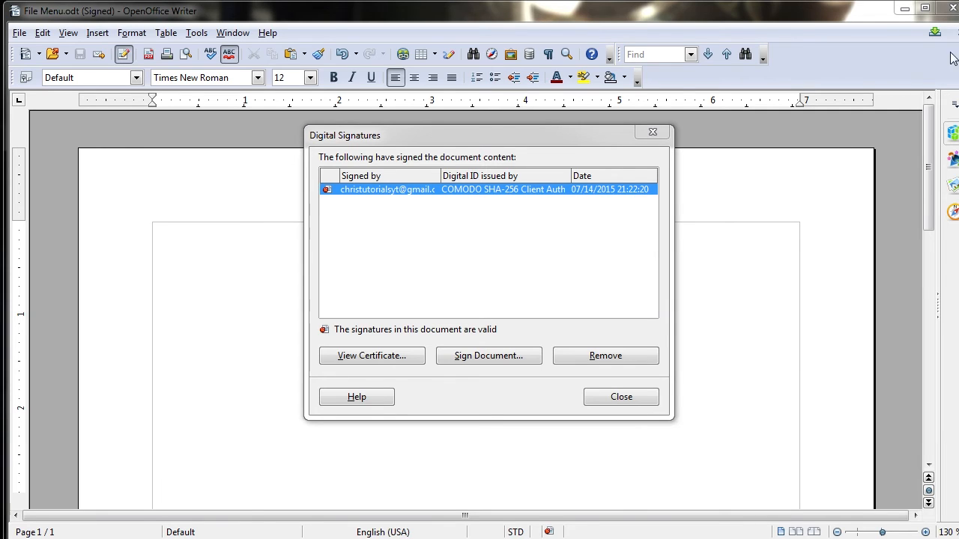
Drag the Firefox window with the Comodo Secure Email Certificate application into view.
{"action": "left_click_drag", "start_coordinate": [921, 56], "coordinate": [463, 54]}
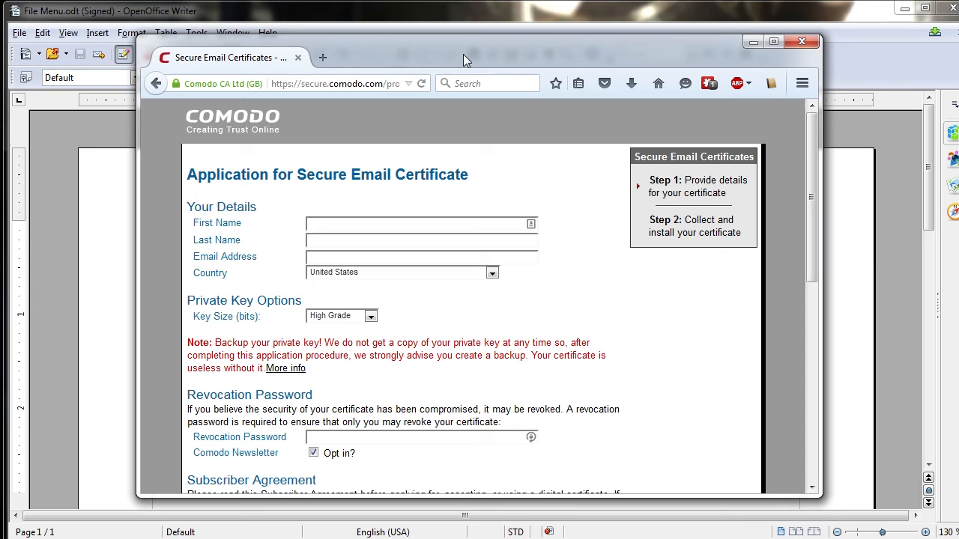
Shift the Firefox window with the Comodo application form slightly to the right.
{"action": "left_click_drag", "start_coordinate": [463, 54], "coordinate": [480, 55]}
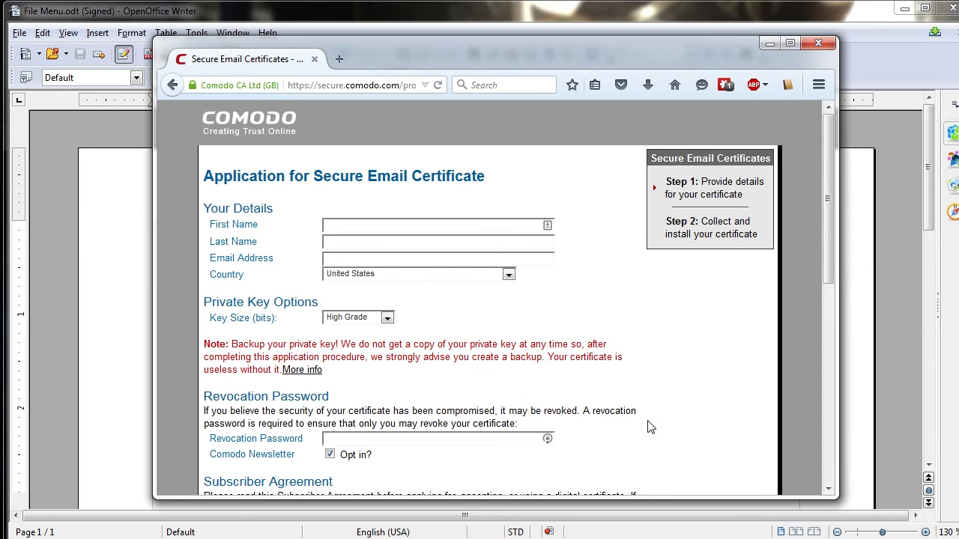